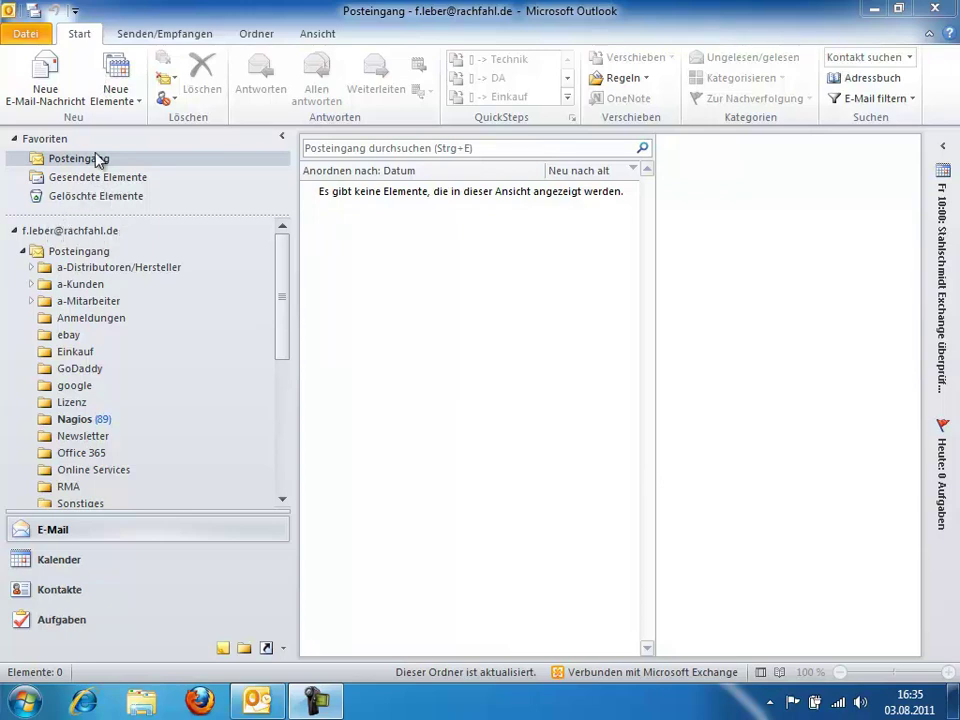
# Start adding a new account via Datei > Konto hinzufügen and enter the user's name and e-mail address
pyautogui.click(26, 36)
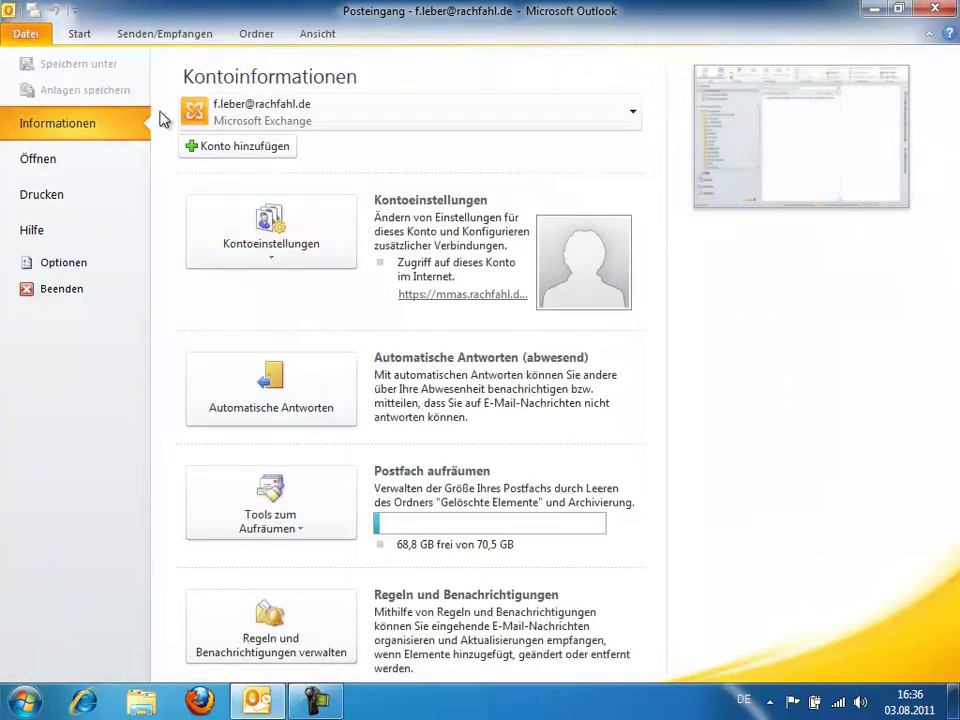
pyautogui.click(246, 157)
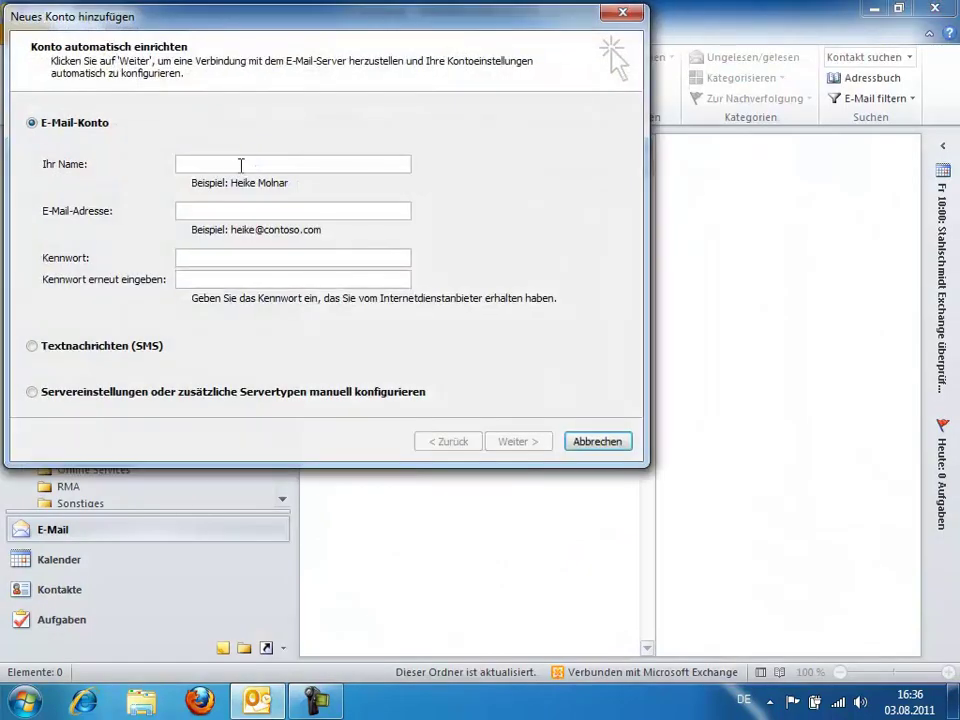
pyautogui.press('Tab')
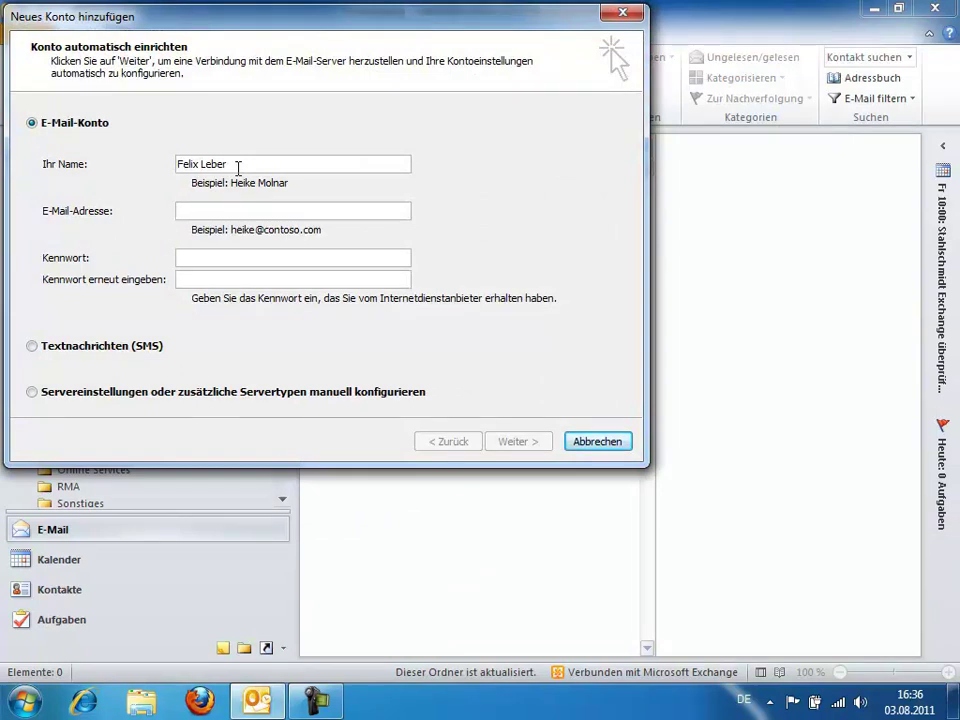
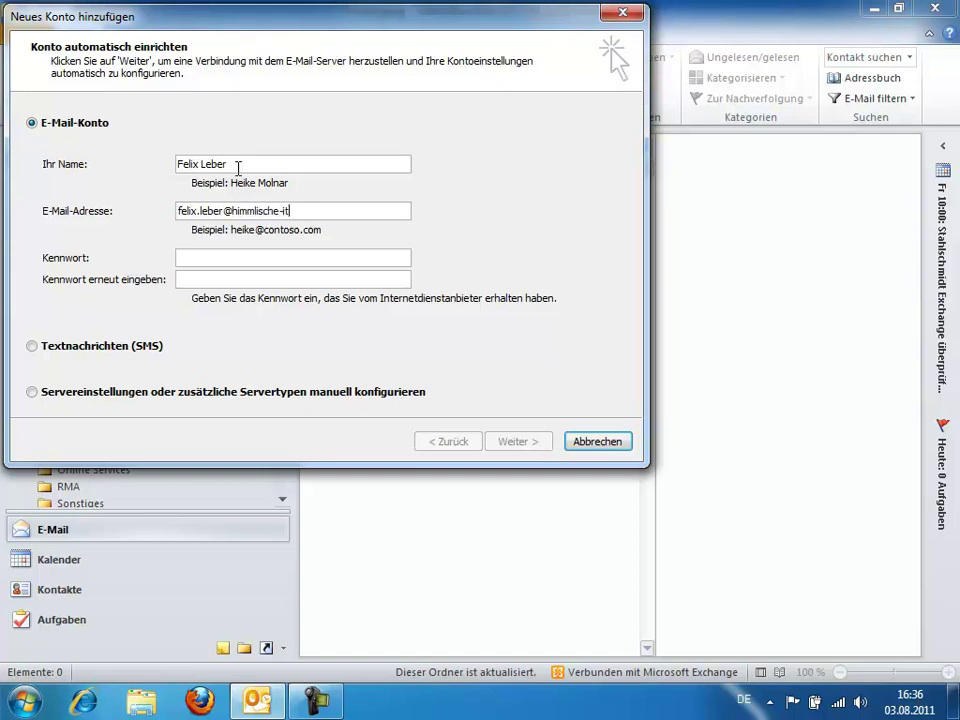
# Enter the account password in both Kennwort fields
pyautogui.press('Tab')
pyautogui.write('*')
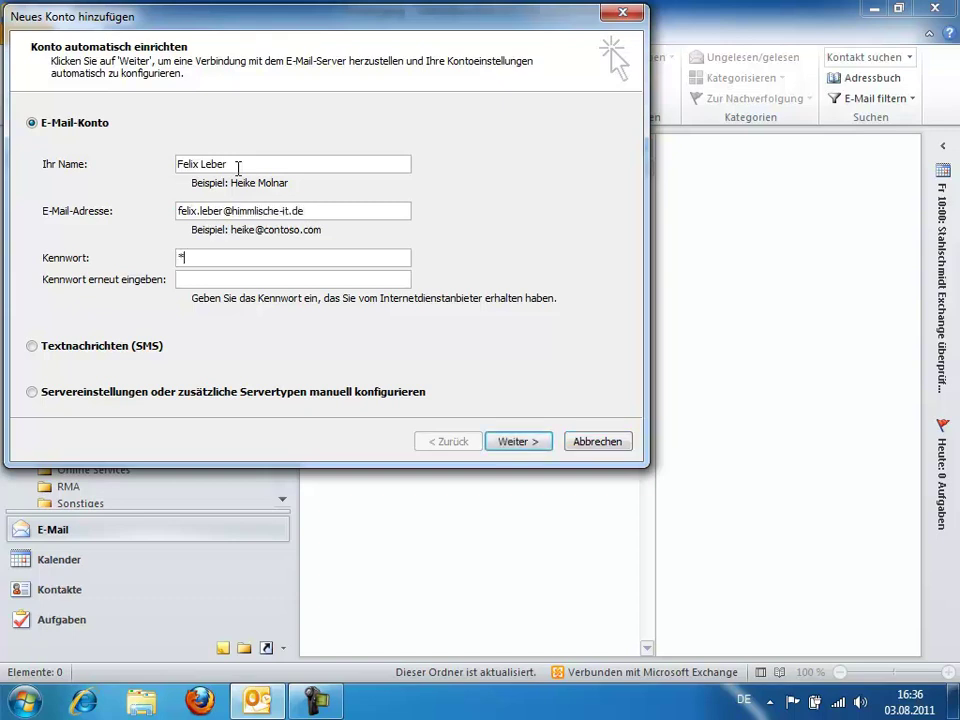
pyautogui.write('********')
pyautogui.press('Tab')
pyautogui.write('*********')
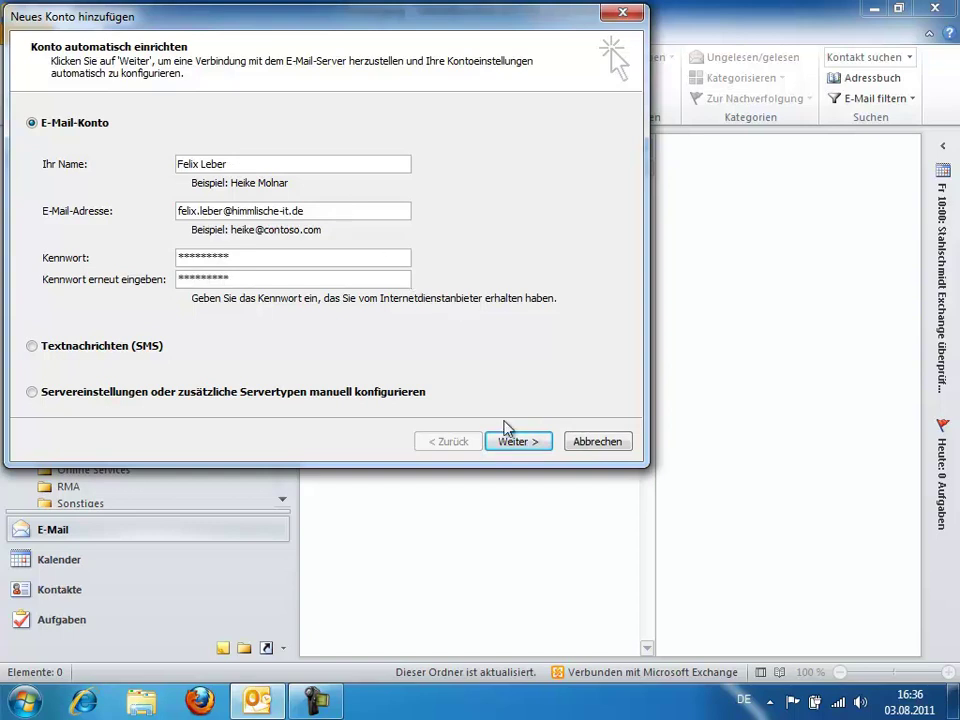
# Let automatic setup configure the new Exchange account, finish, and acknowledge the restart notice
pyautogui.click(518, 443)
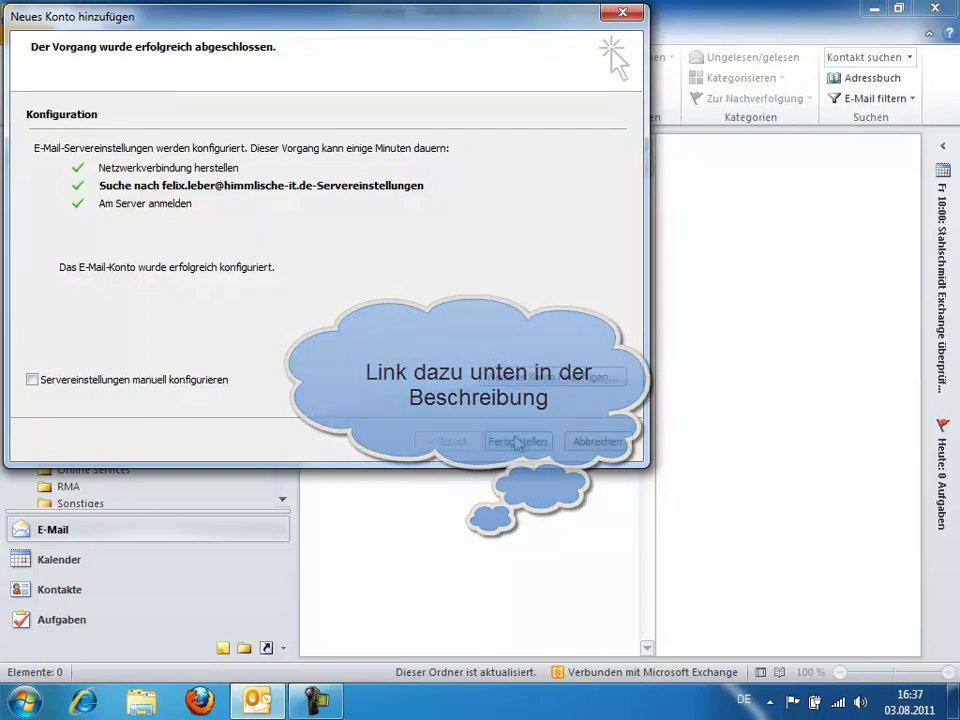
pyautogui.click(517, 443)
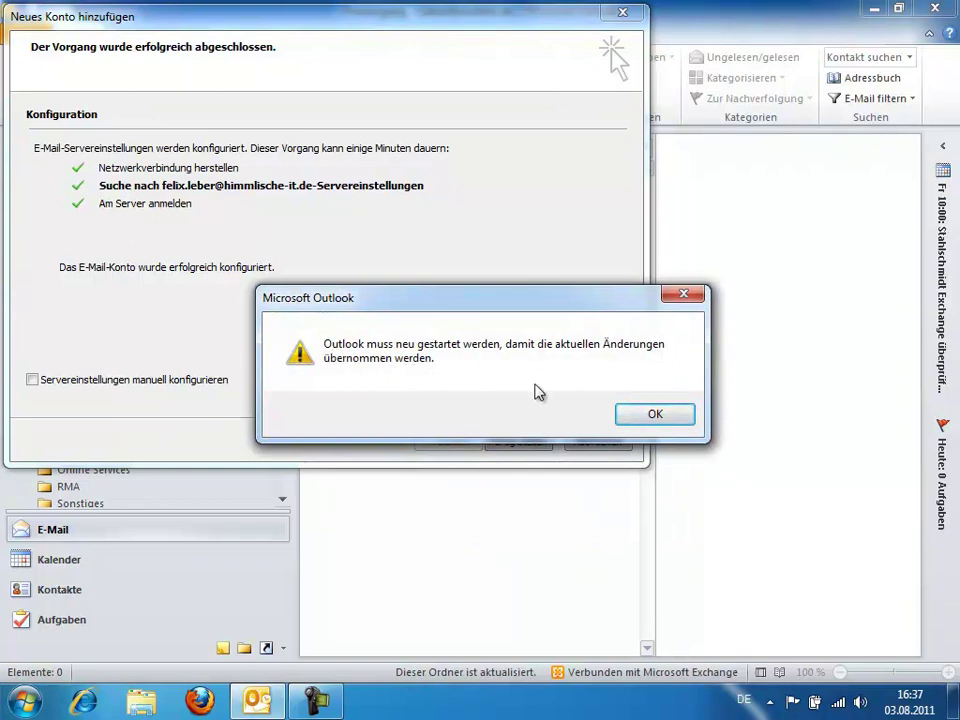
pyautogui.click(655, 415)
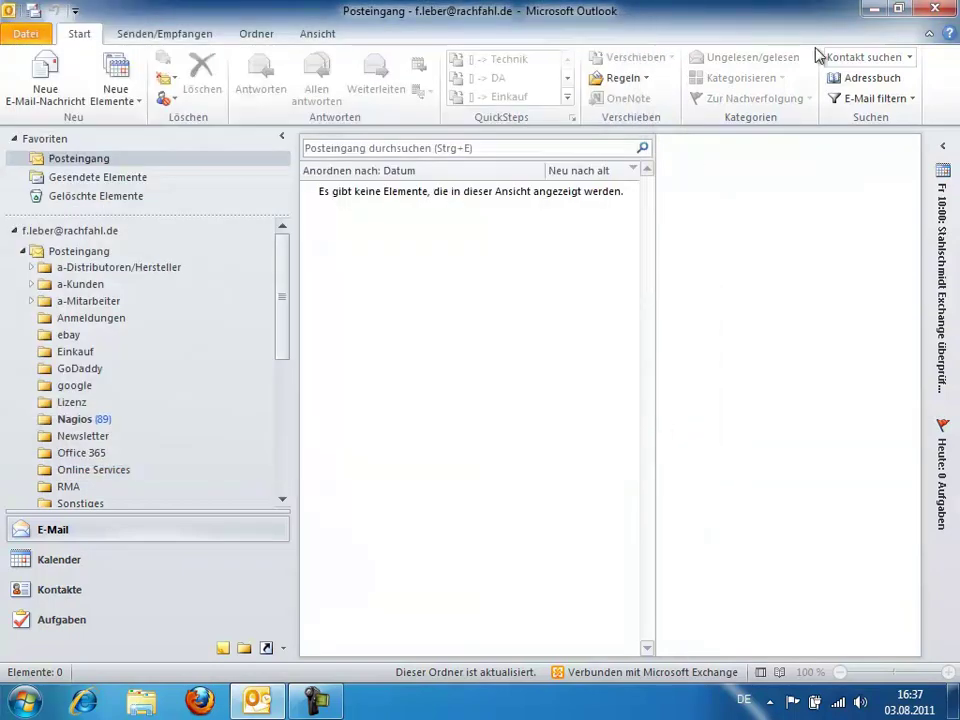
# Restart Outlook and sign in to the new account with its password in Windows-Sicherheit
pyautogui.click(937, 9)
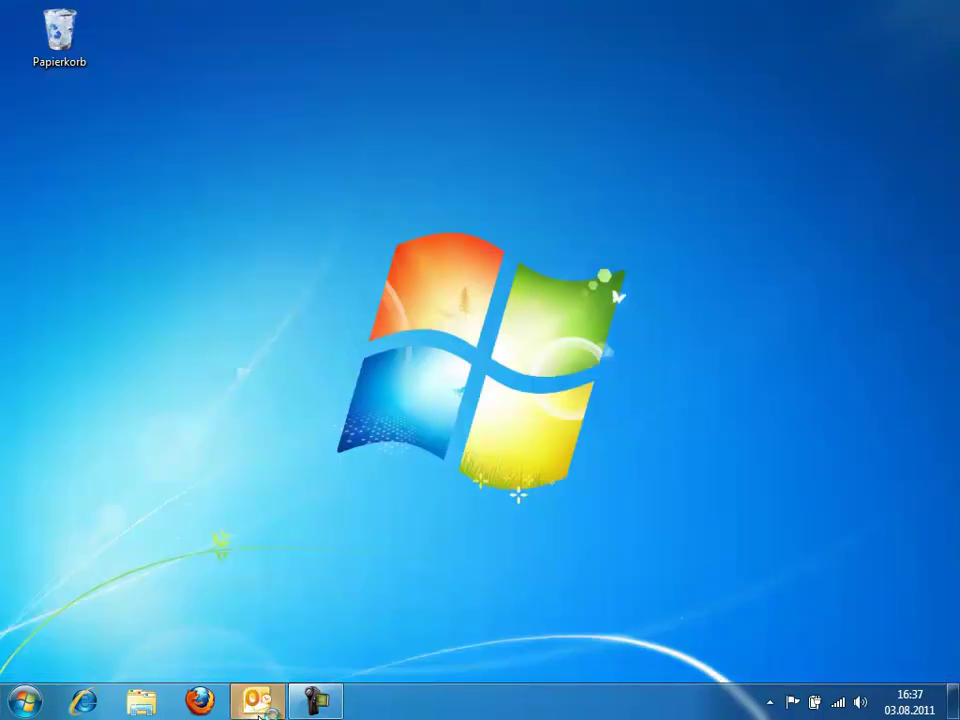
pyautogui.click(259, 712)
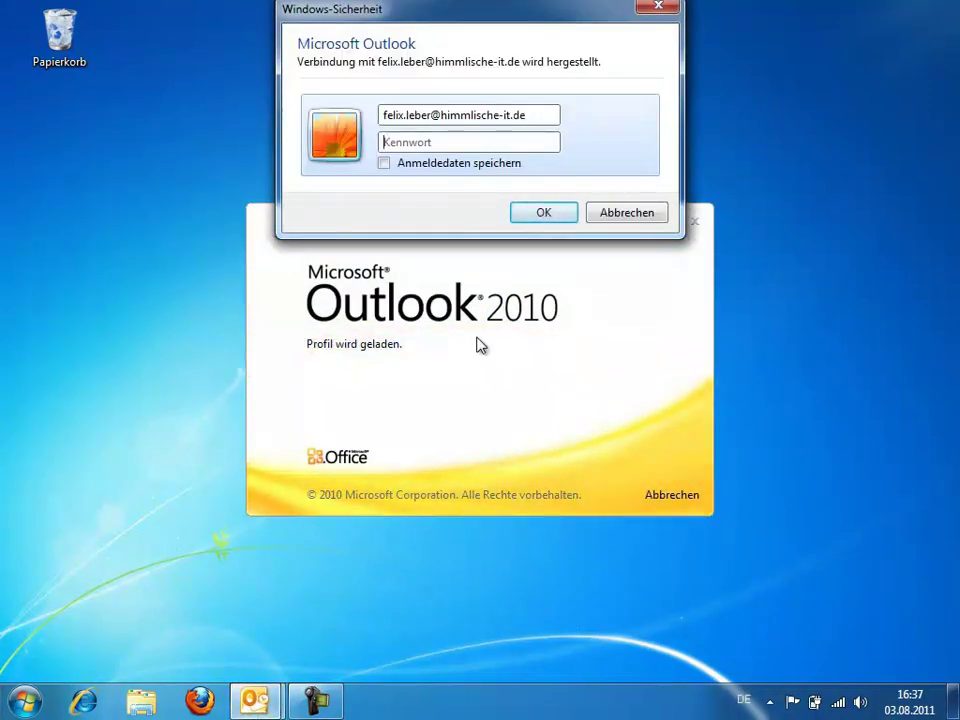
pyautogui.click(404, 146)
pyautogui.write('••')
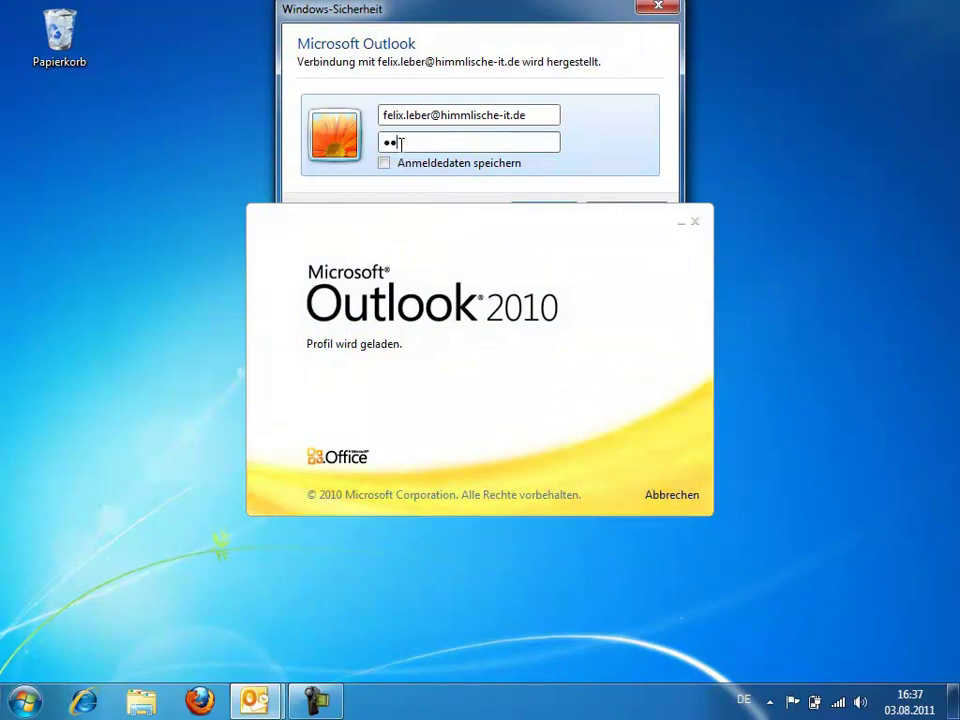
pyautogui.write('•••••••')
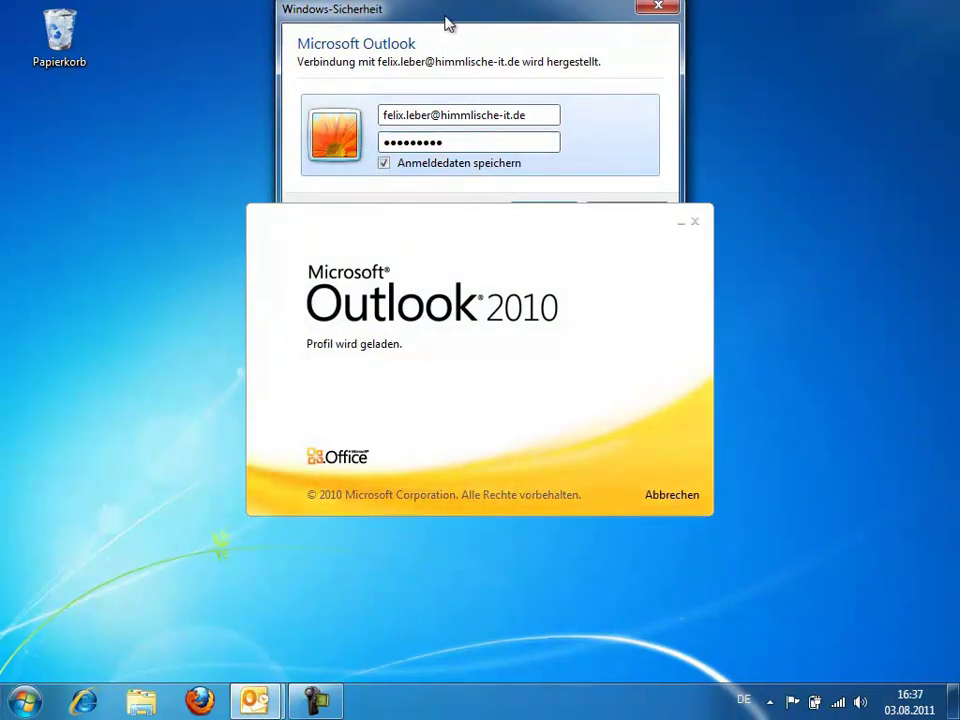
pyautogui.moveTo(446, 21); pyautogui.dragTo(150, 111)
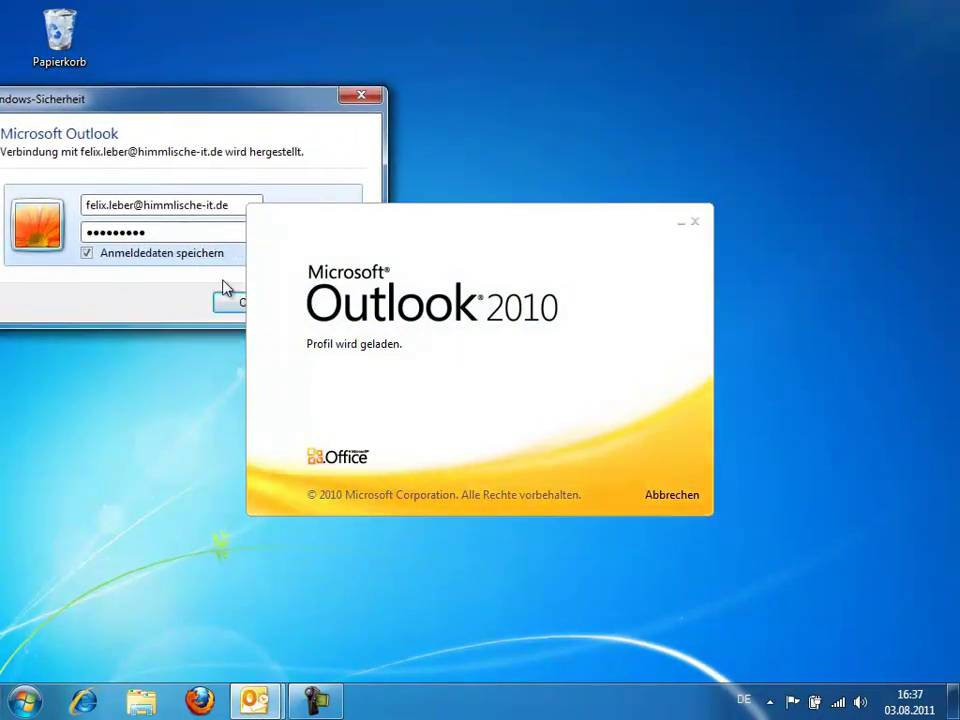
pyautogui.click(229, 303)
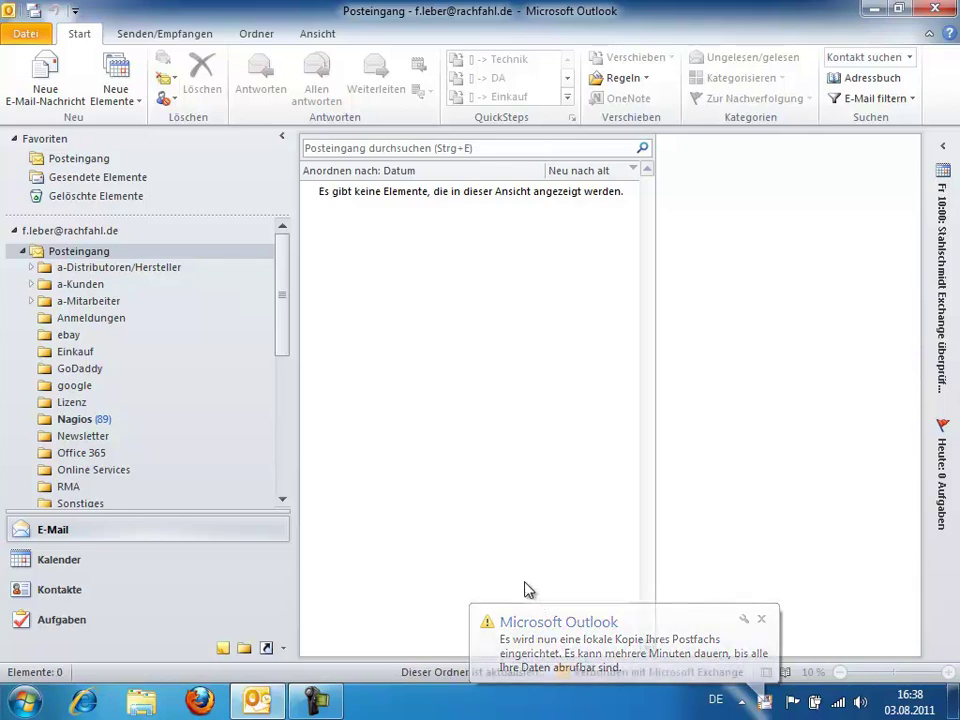
# Check the second Exchange account's details in the account list, then go back to the mail view
pyautogui.click(25, 37)
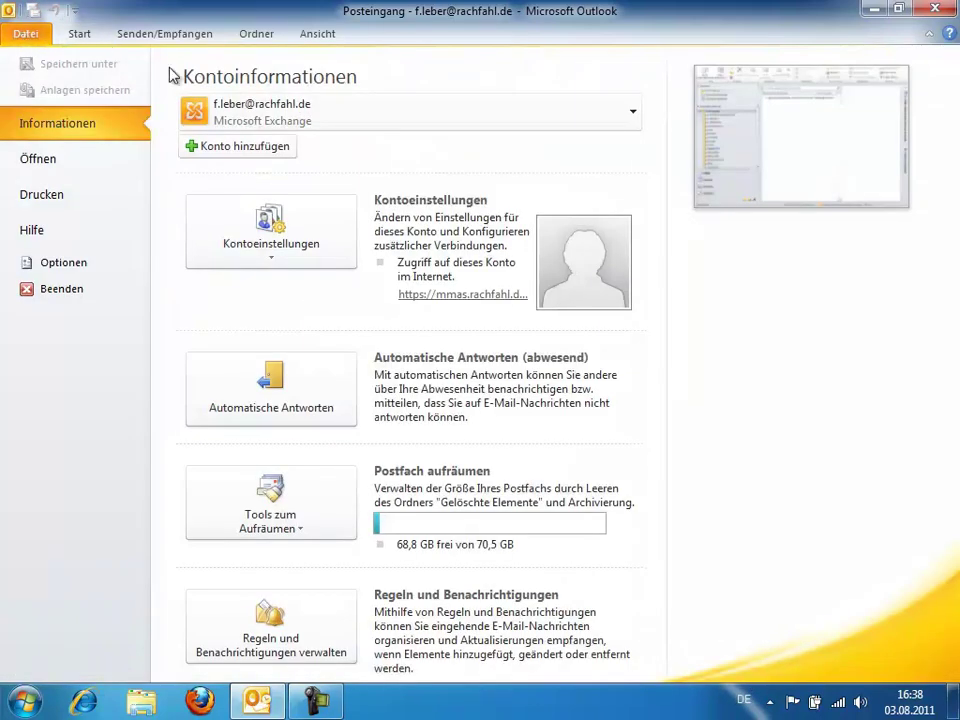
pyautogui.click(277, 110)
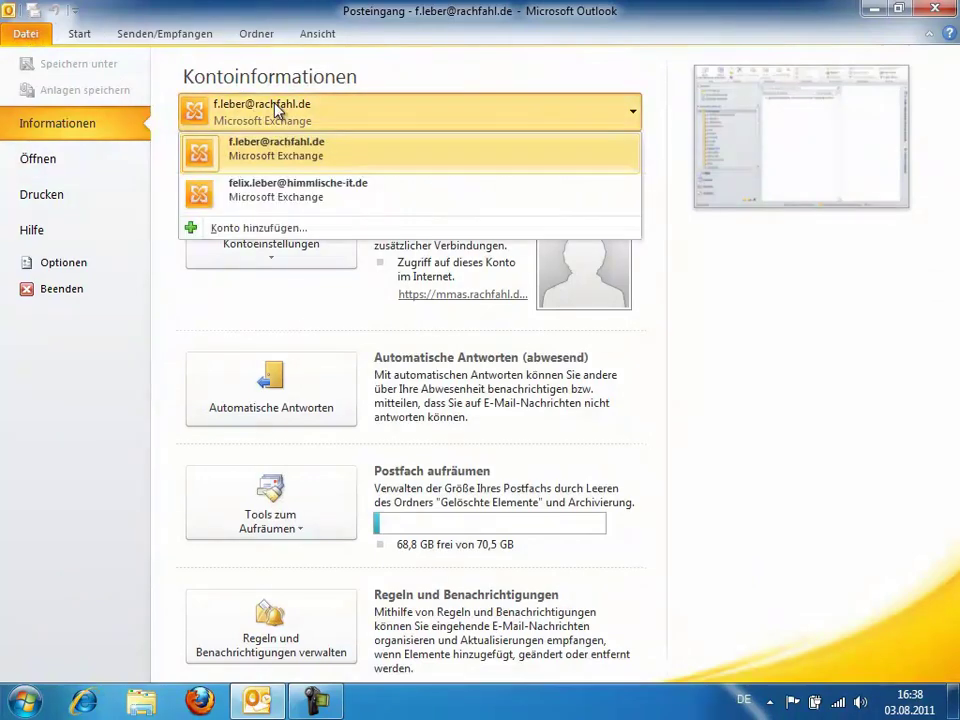
pyautogui.click(280, 190)
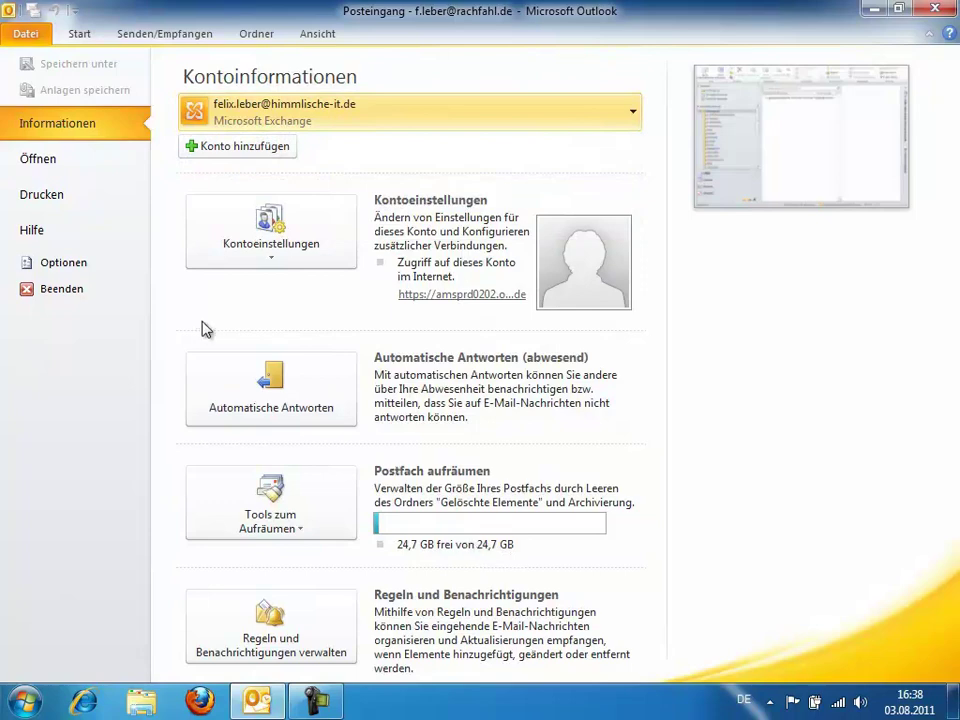
pyautogui.click(82, 33)
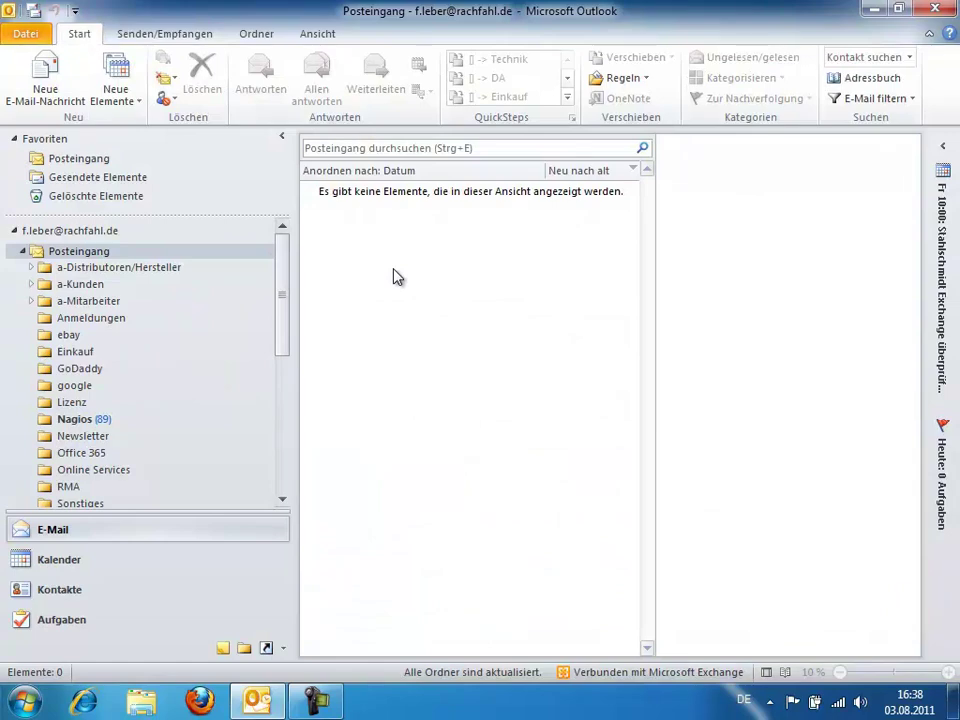
# Choose manual server settings in the Add Account wizard, cancel it, and reopen Datei > Informationen
pyautogui.click(28, 36)
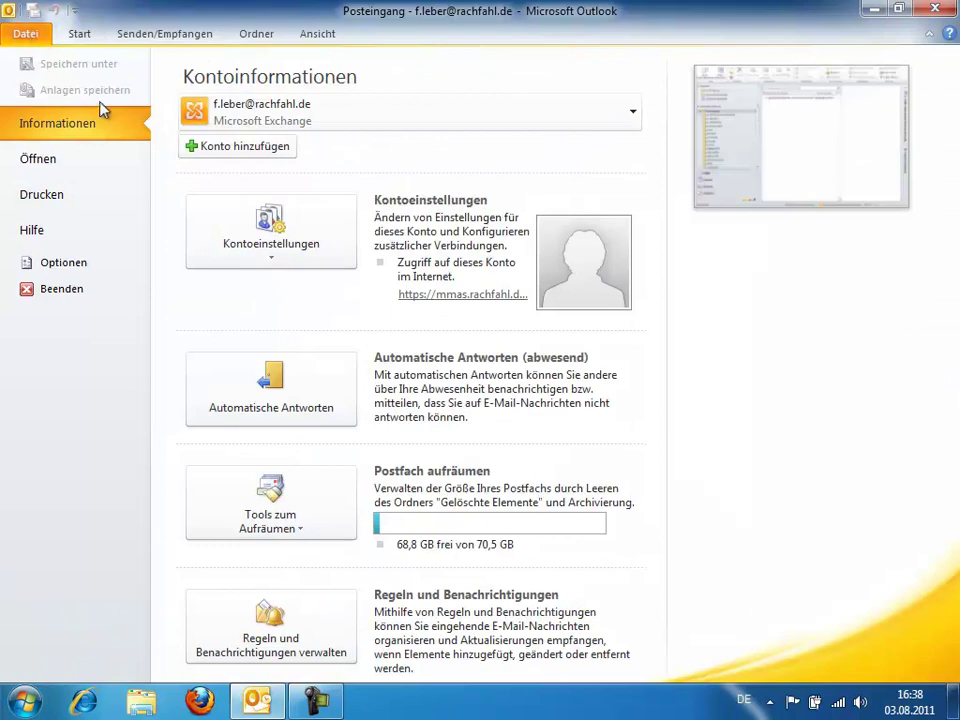
pyautogui.press('Escape')
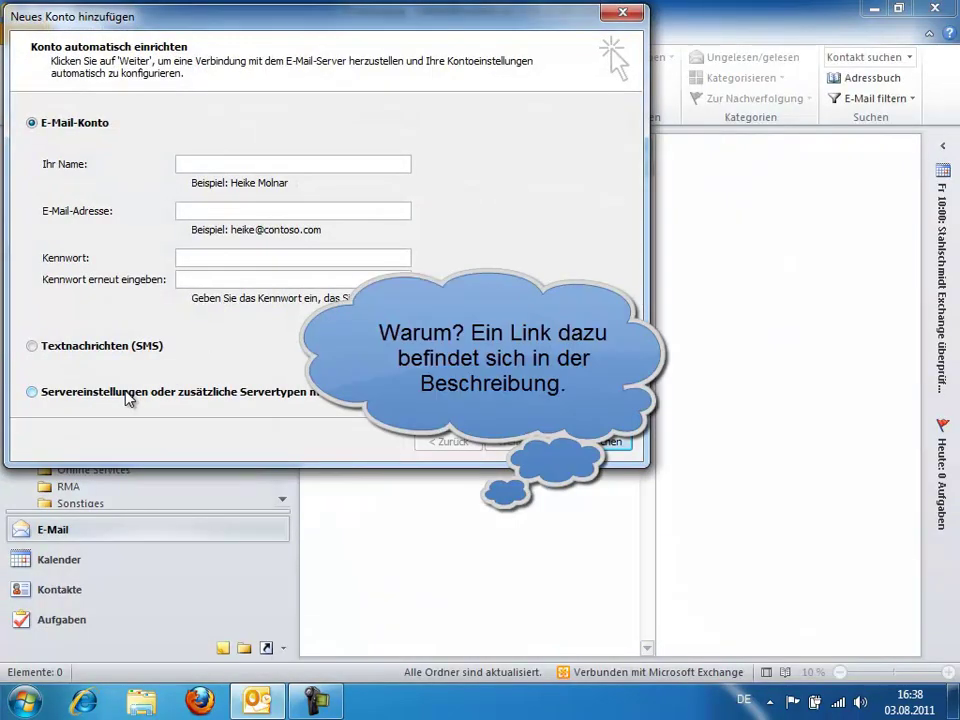
pyautogui.click(127, 393)
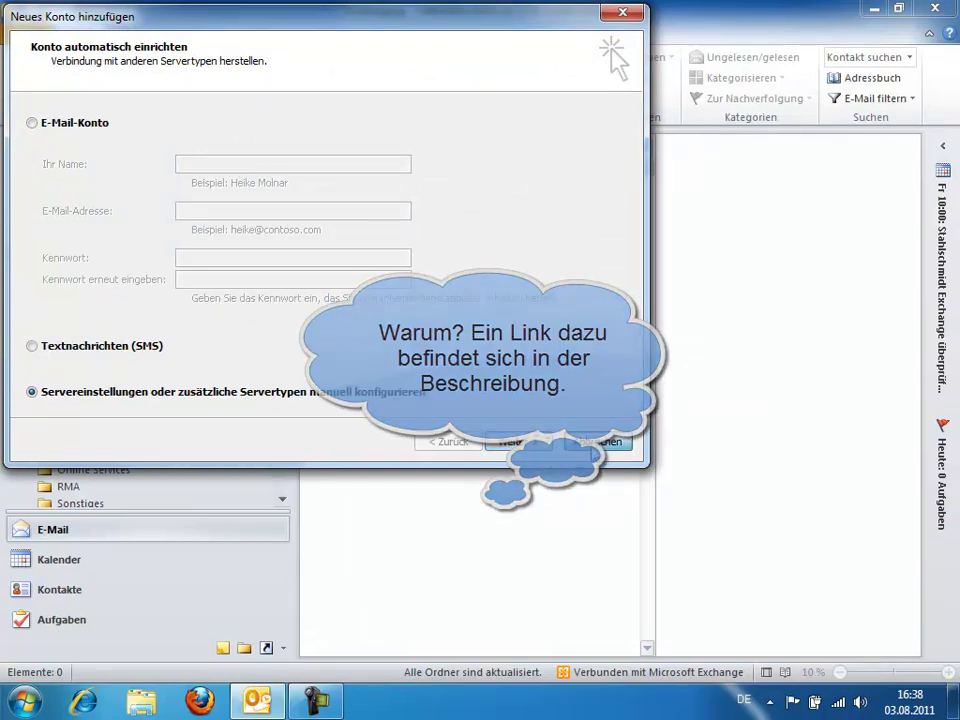
pyautogui.click(591, 447)
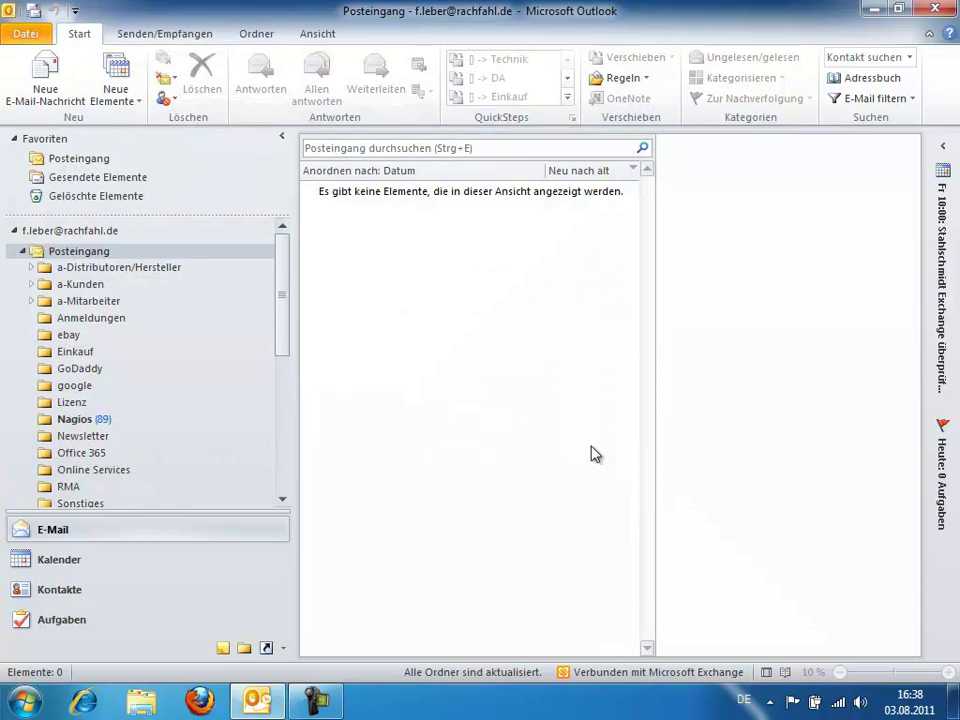
pyautogui.click(27, 38)
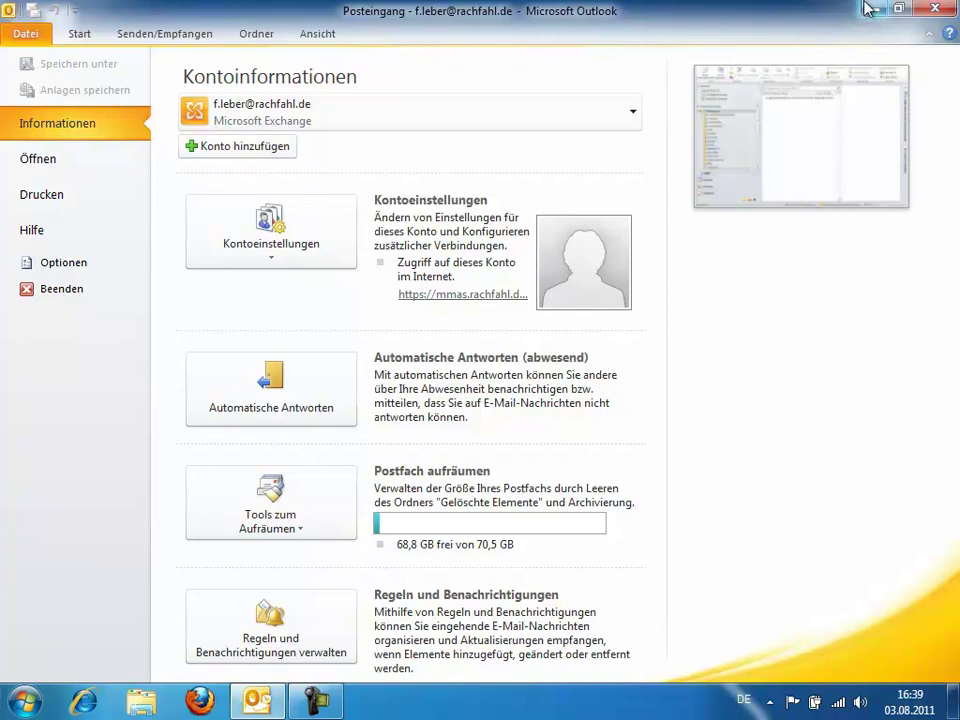
# Close Outlook and open the E-Mail-Konten list from Control Panel's Benutzerkonten > E-Mail setup
pyautogui.click(938, 10)
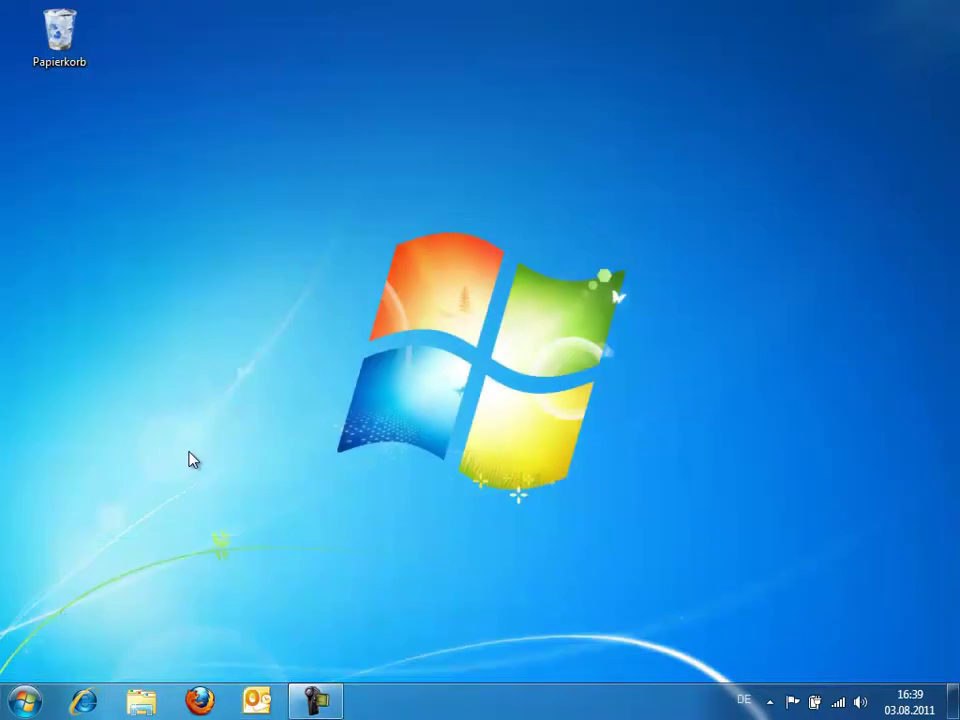
pyautogui.click(18, 706)
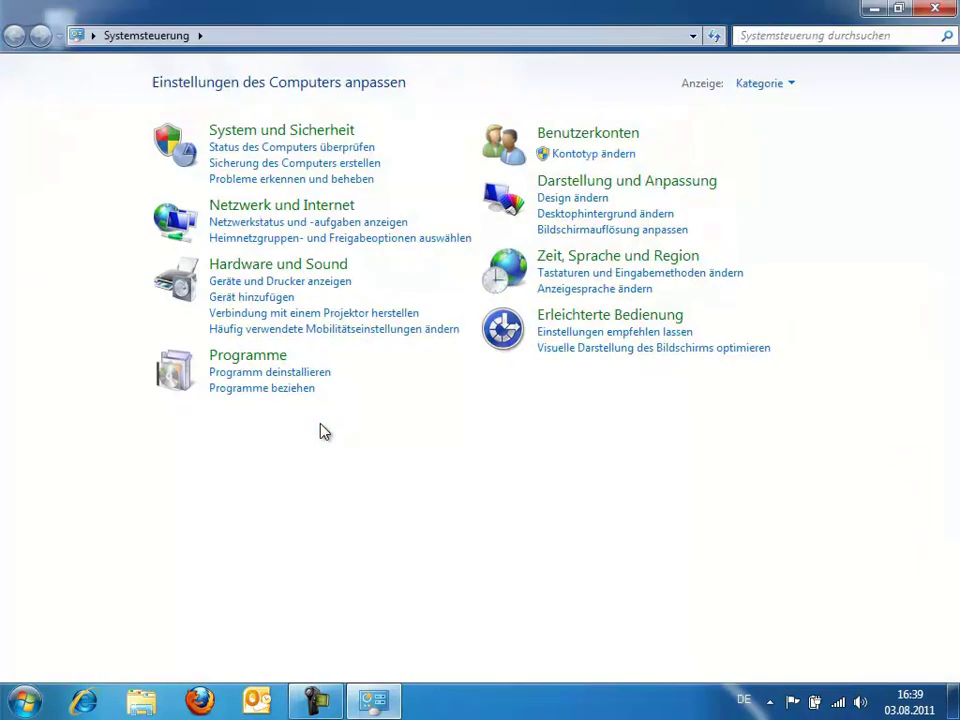
pyautogui.click(580, 140)
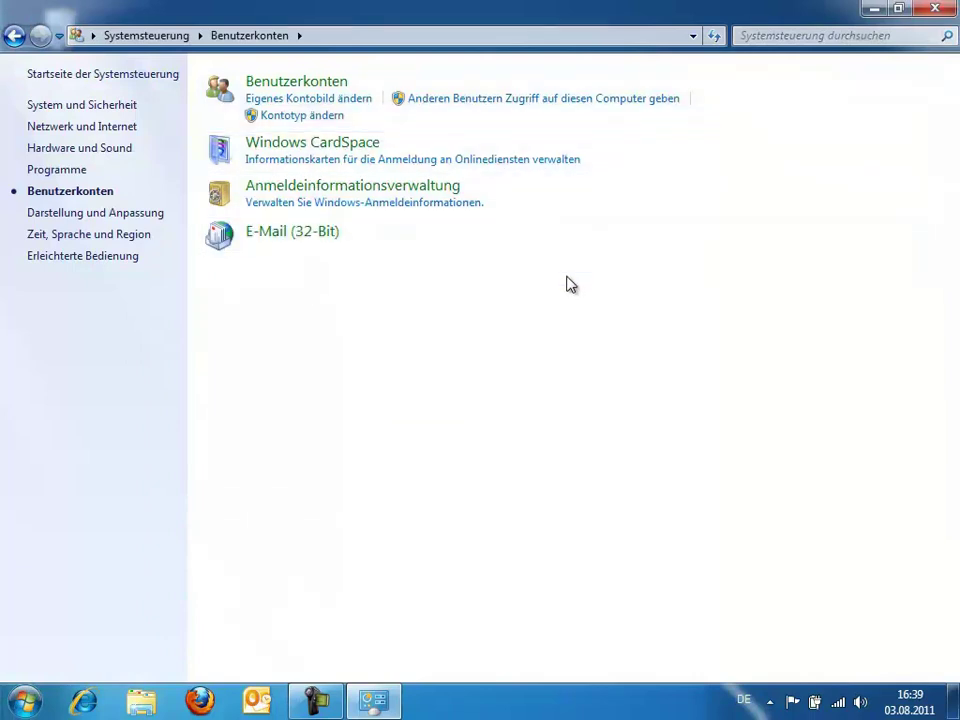
pyautogui.click(306, 238)
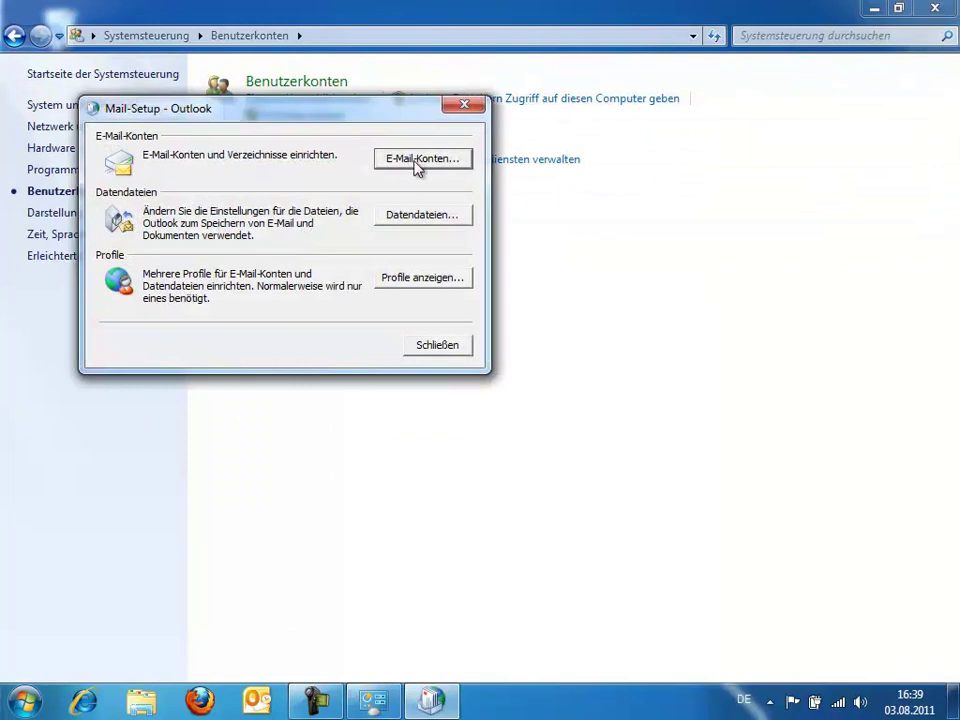
pyautogui.click(417, 163)
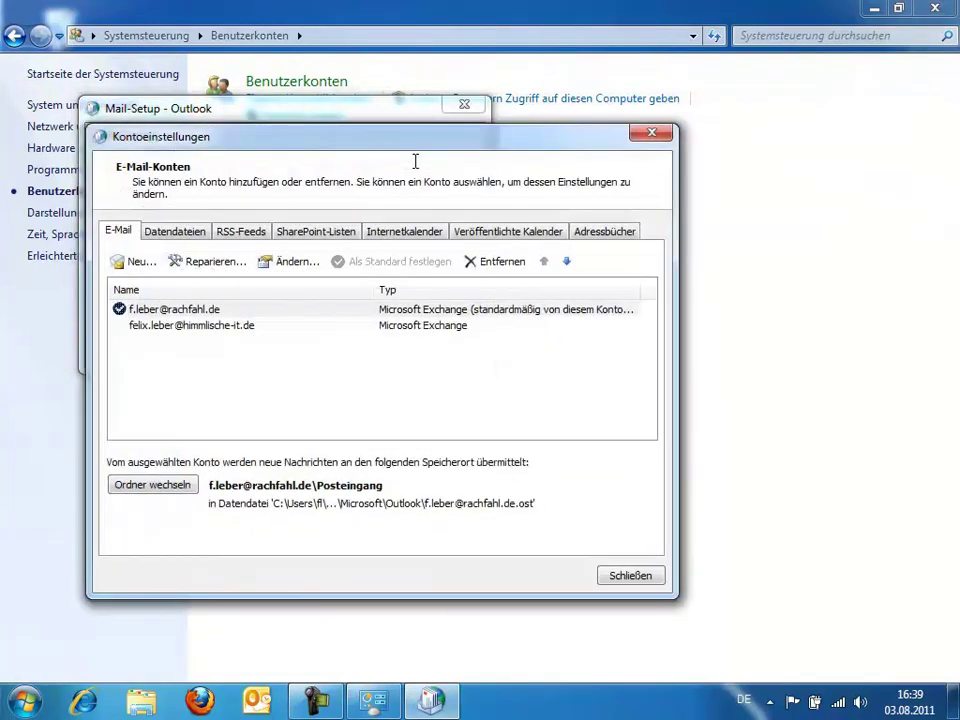
pyautogui.moveTo(395, 150); pyautogui.dragTo(476, 124)
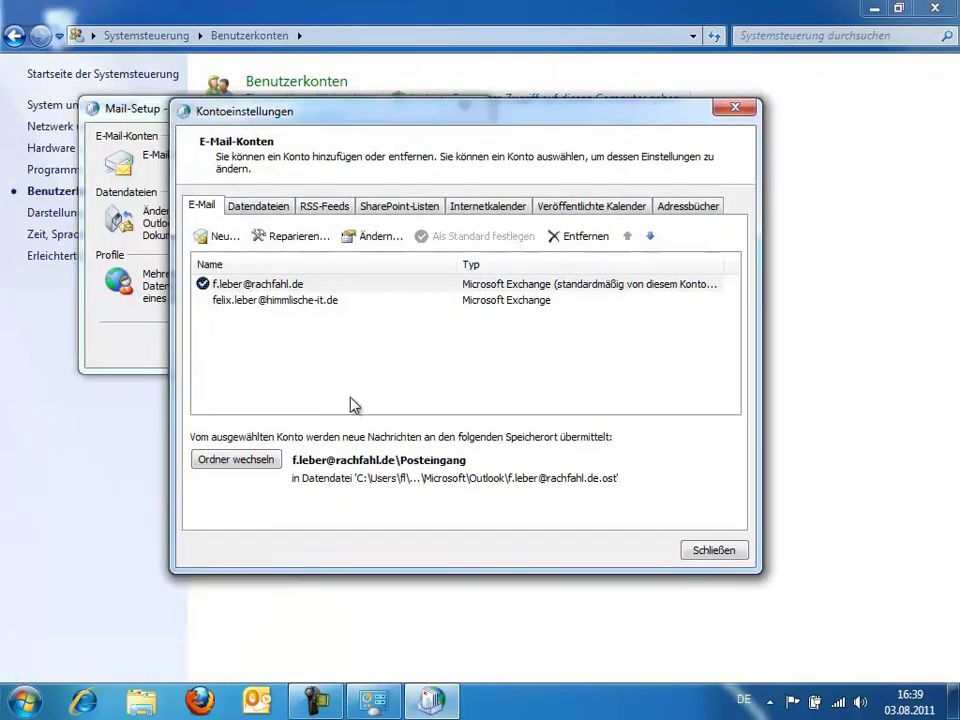
# Select the default and second Exchange accounts, then cancel a Neu... account wizard
pyautogui.click(257, 284)
pyautogui.click(293, 308)
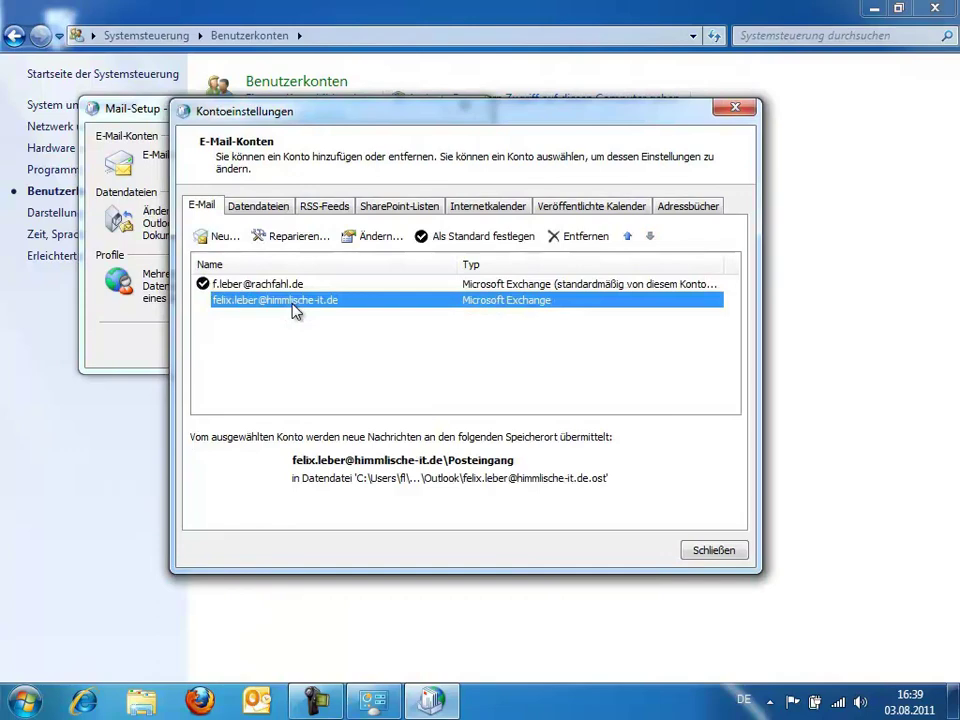
pyautogui.click(218, 240)
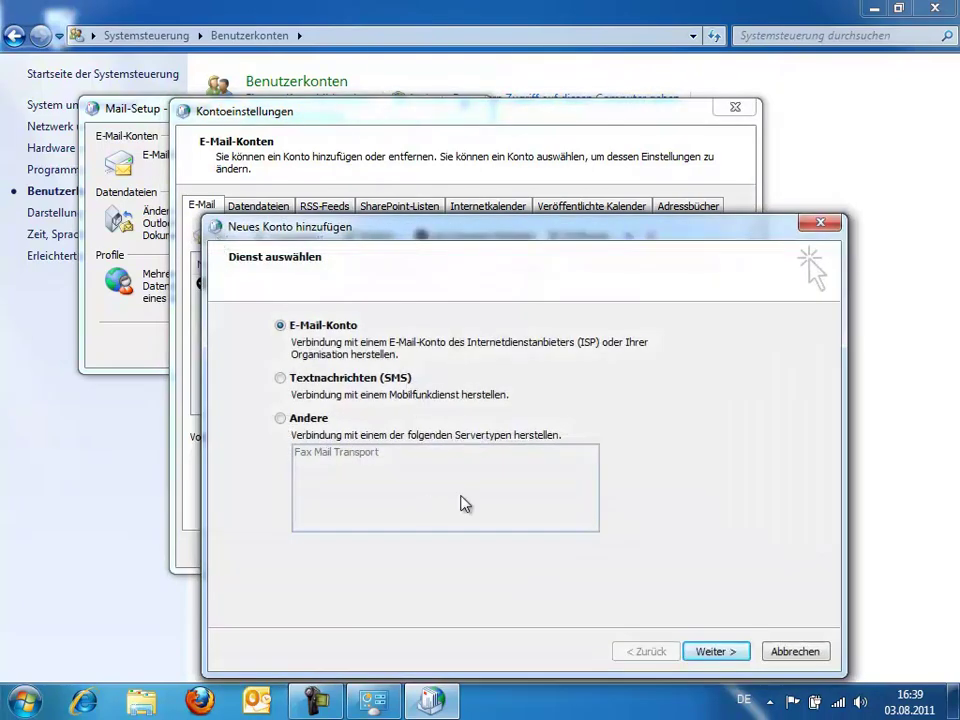
pyautogui.click(708, 651)
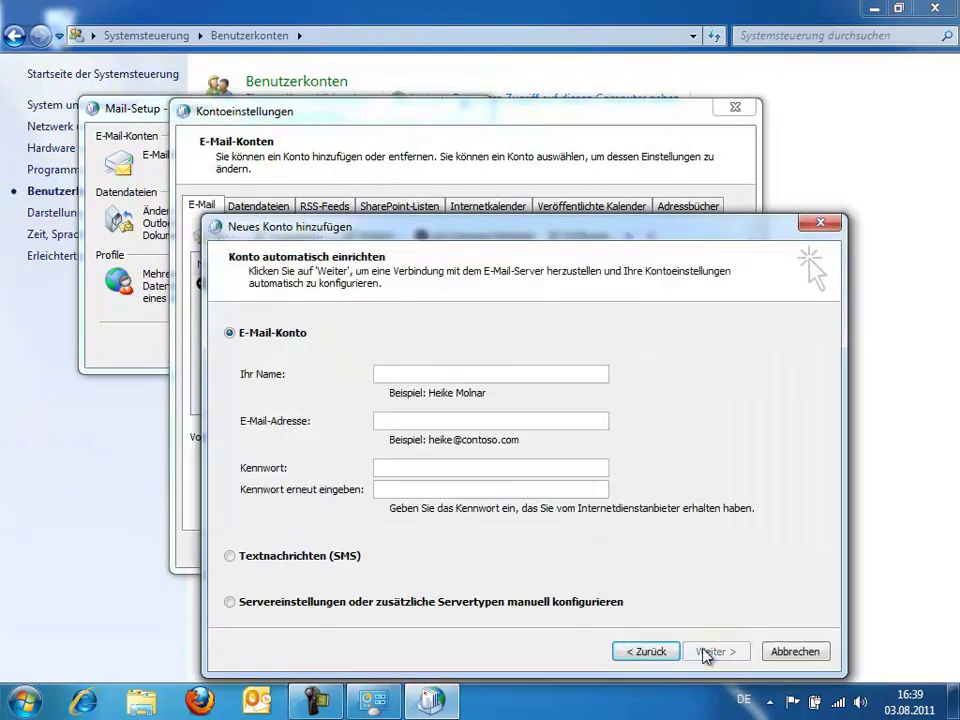
pyautogui.click(795, 652)
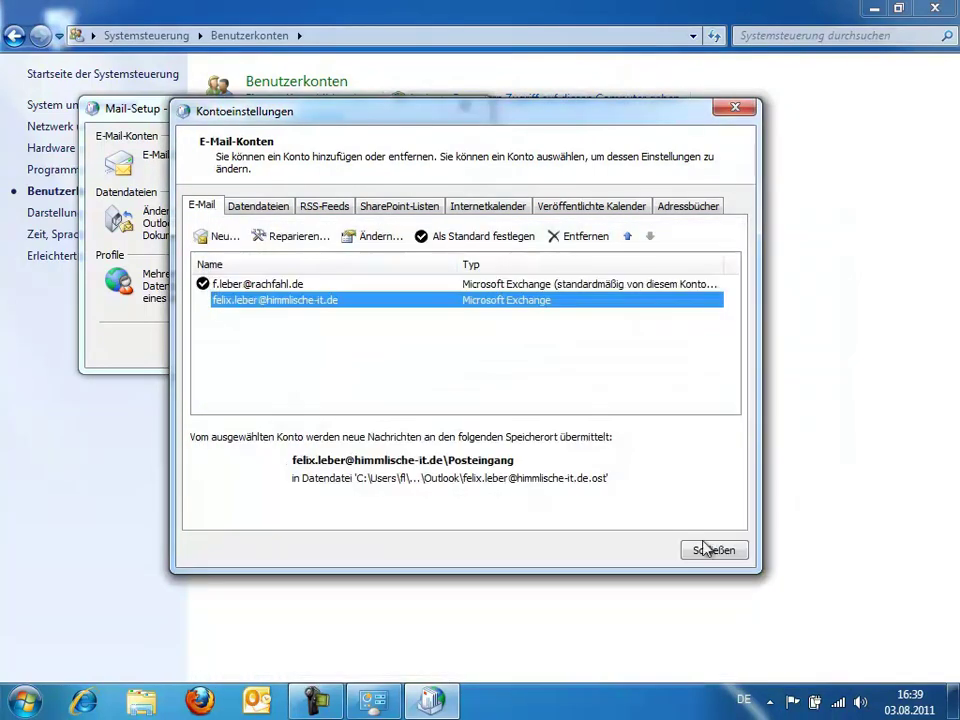
# Close the account settings, mail setup and Control Panel windows, leaving the desktop
pyautogui.click(712, 562)
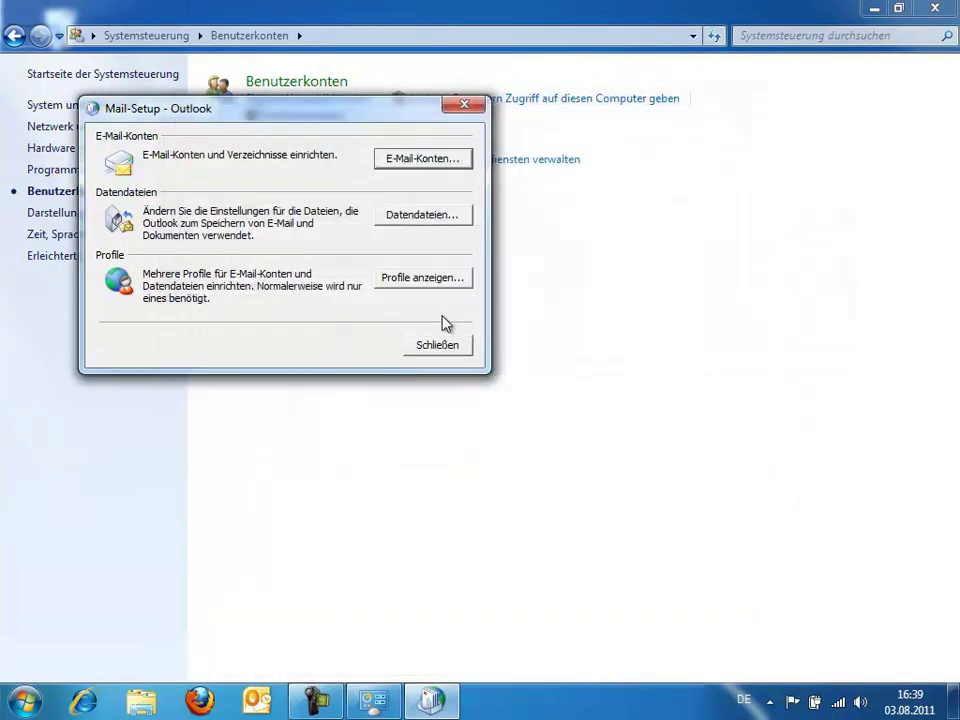
pyautogui.click(449, 350)
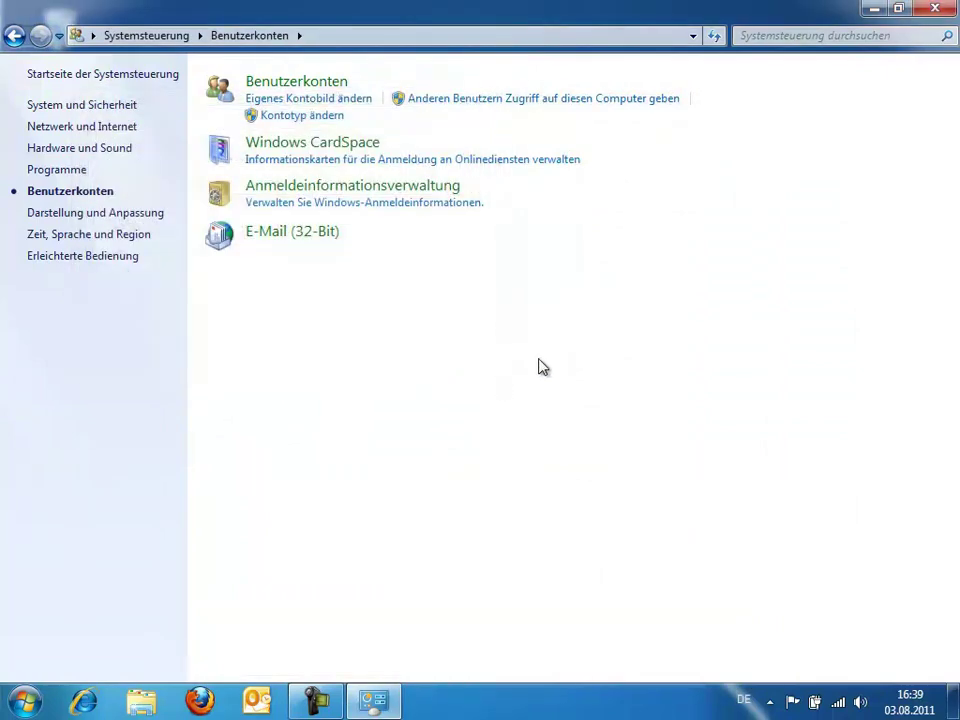
pyautogui.click(935, 8)
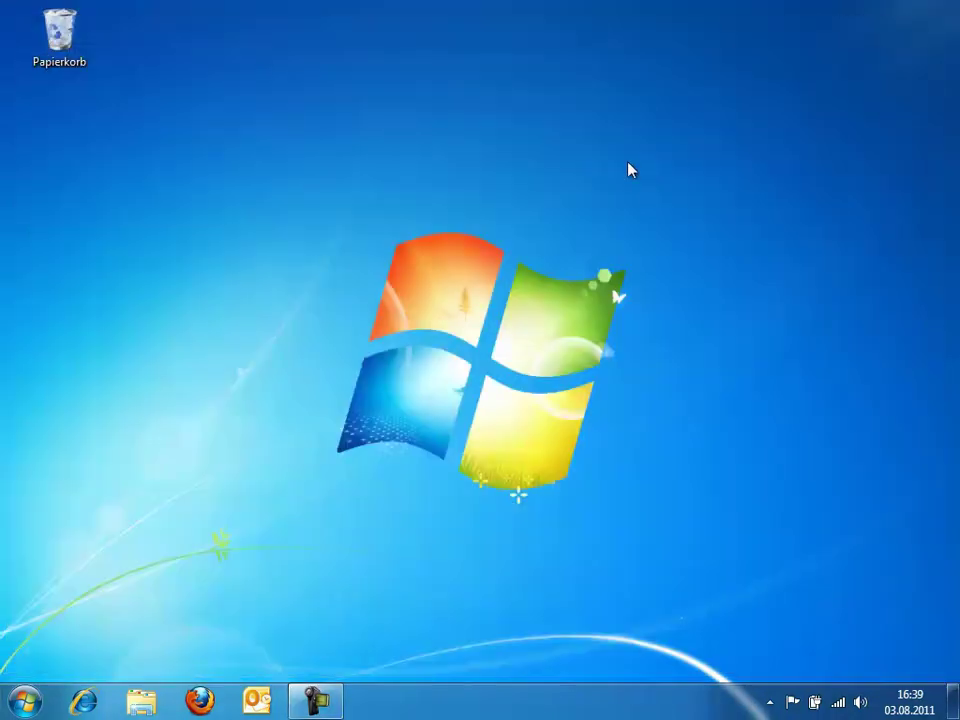